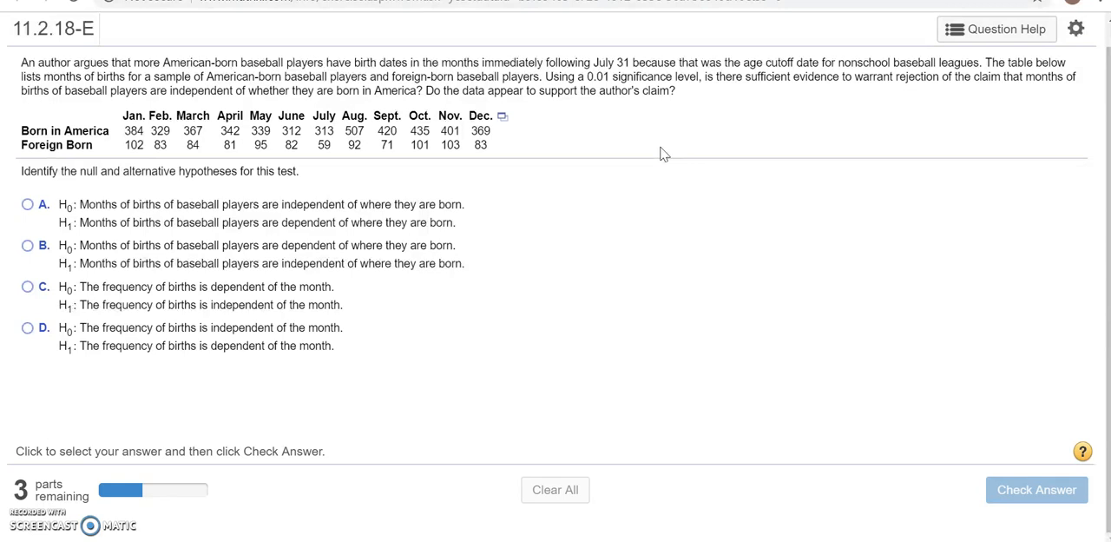
Answer the hypotheses question with option A, H0 independent and H1 dependent of where players are born, and submit it
click(661, 92)
click(28, 205)
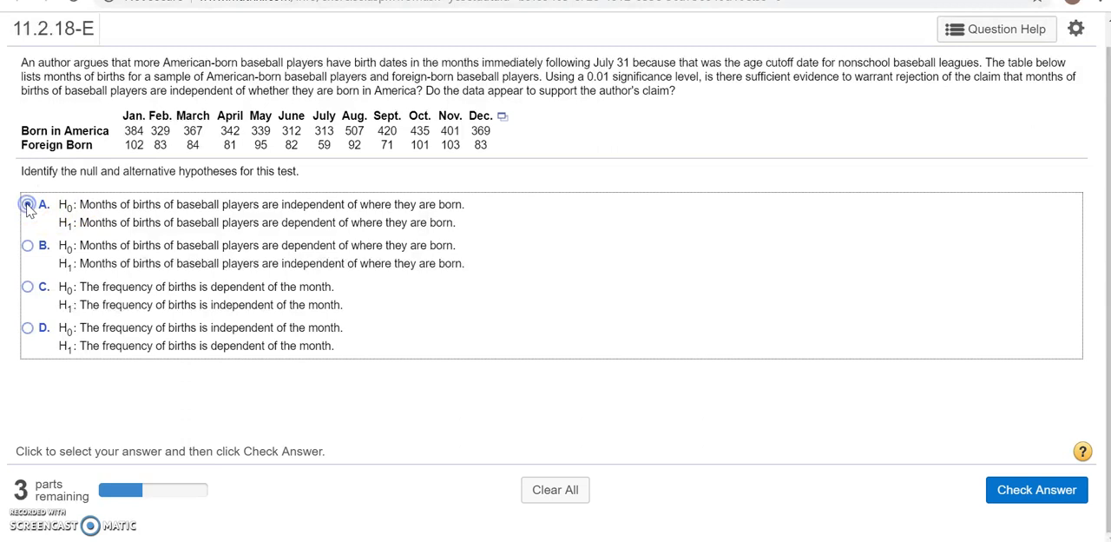
click(1048, 492)
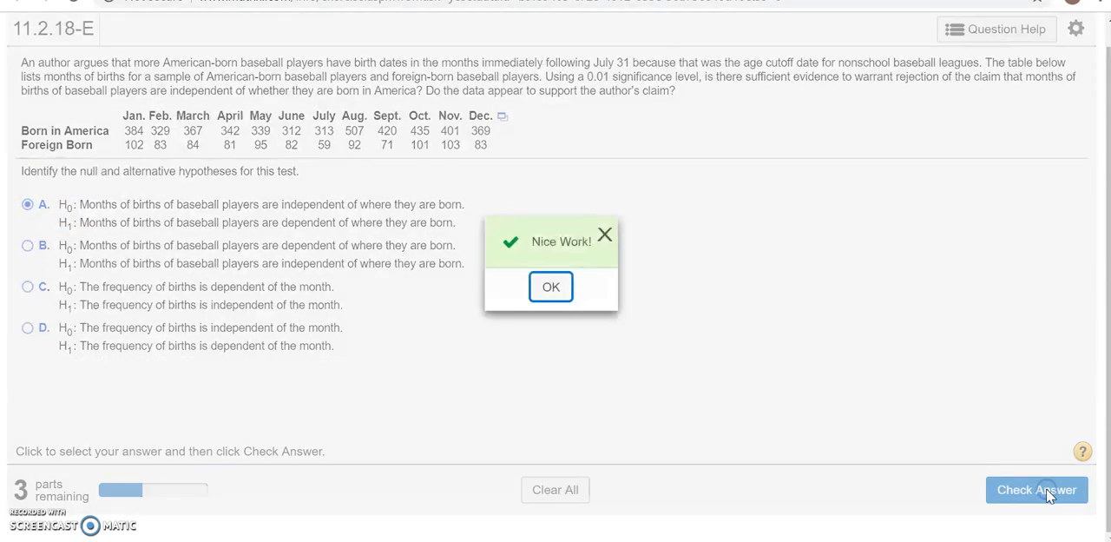
click(550, 289)
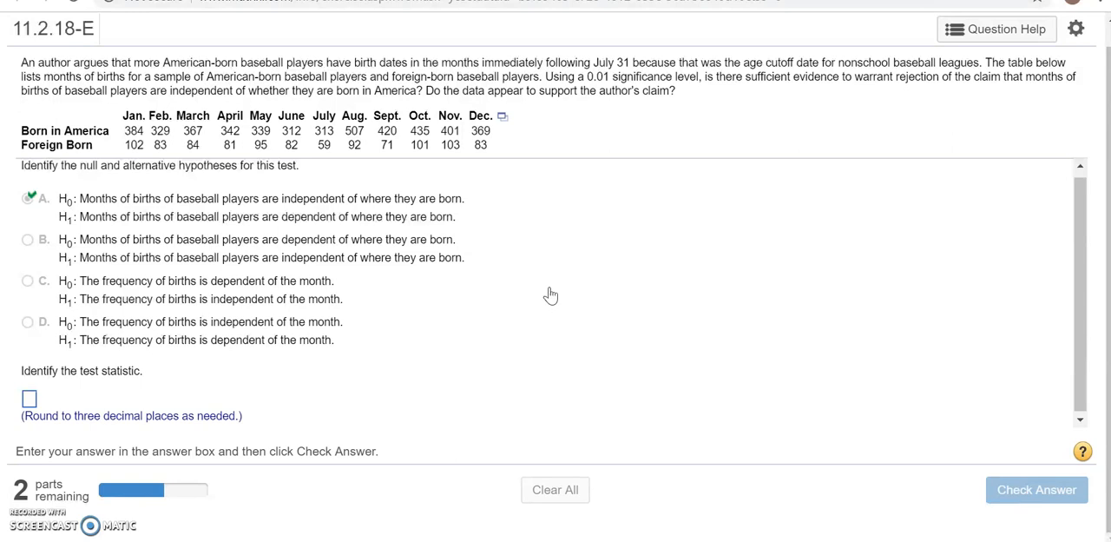
Open the births-by-month data table in StatCrunch
click(503, 118)
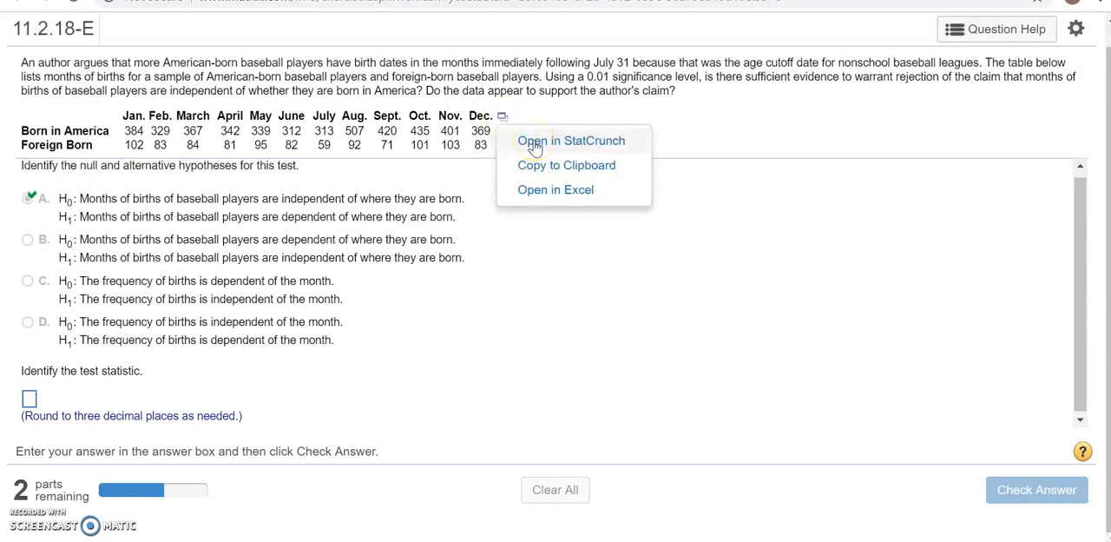
click(536, 144)
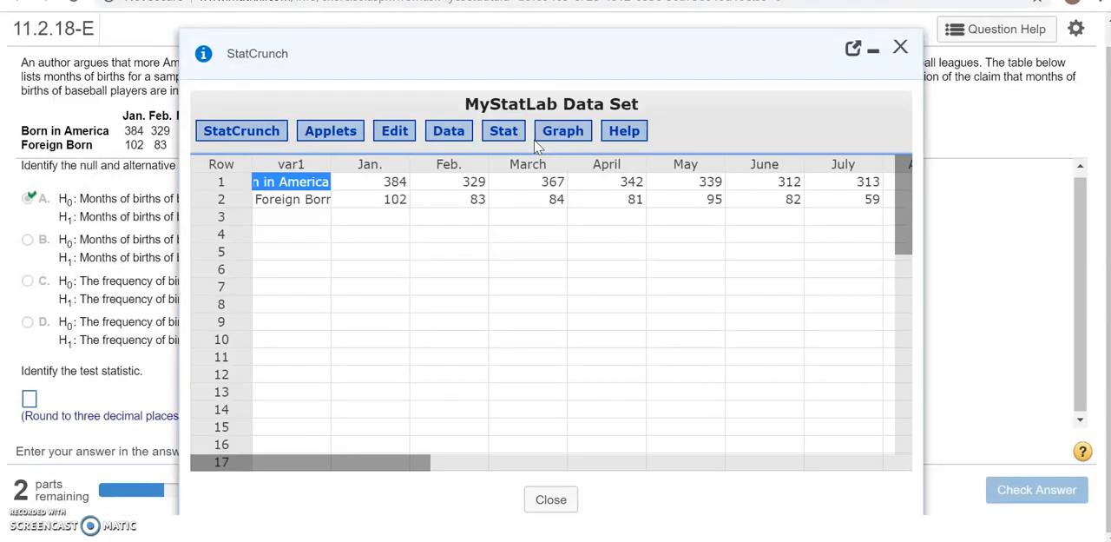
click(853, 51)
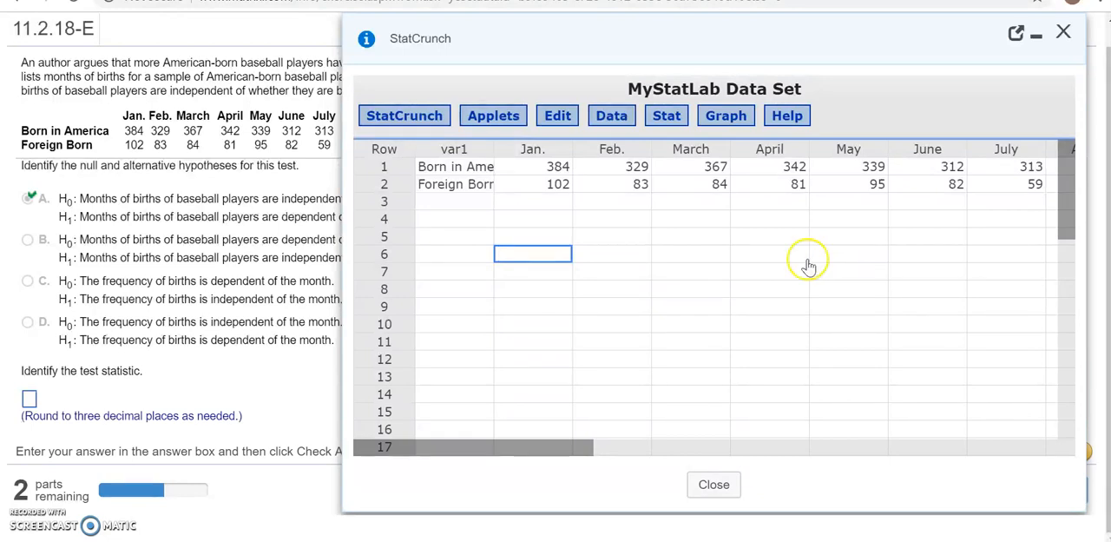
Start a contingency table with summary data and select all the month columns, leaving out var1
click(678, 129)
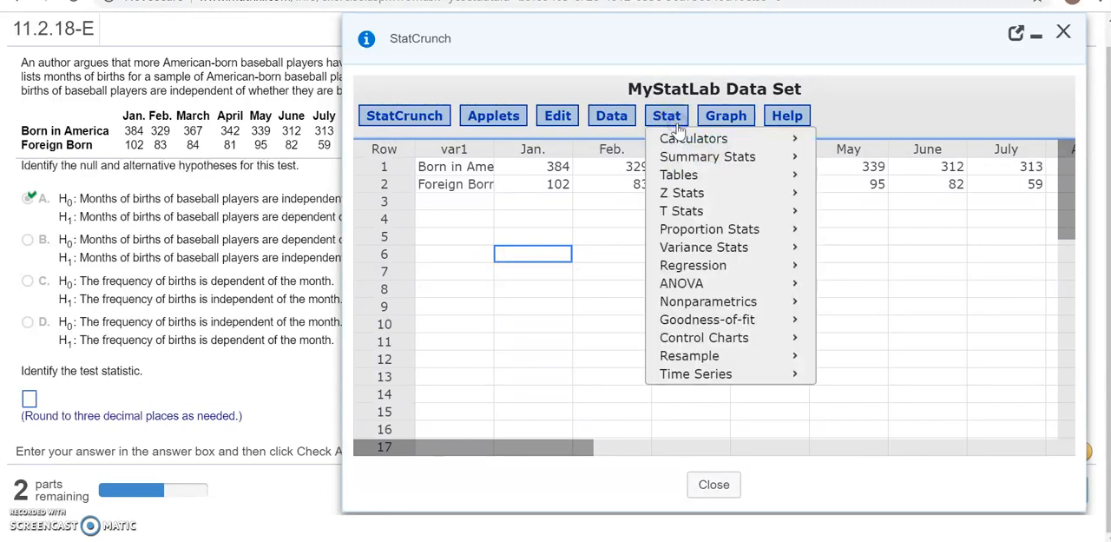
mouse_move(690, 180)
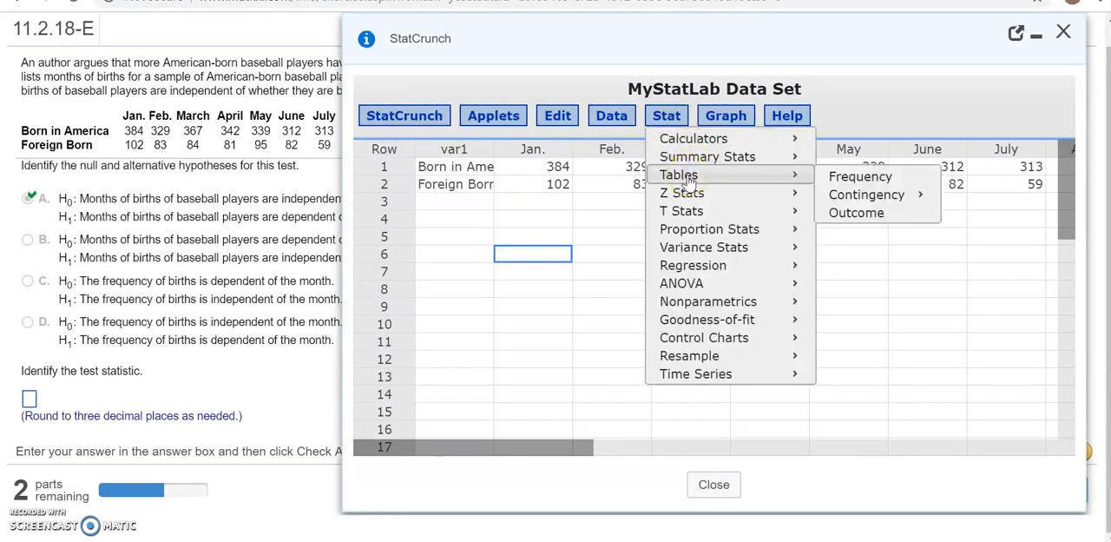
mouse_move(871, 199)
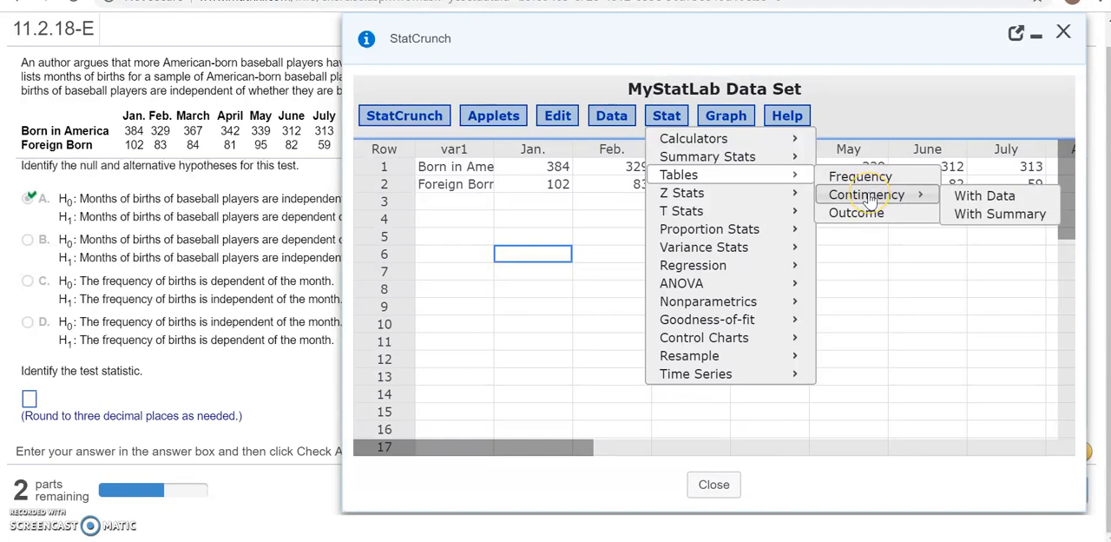
click(1004, 219)
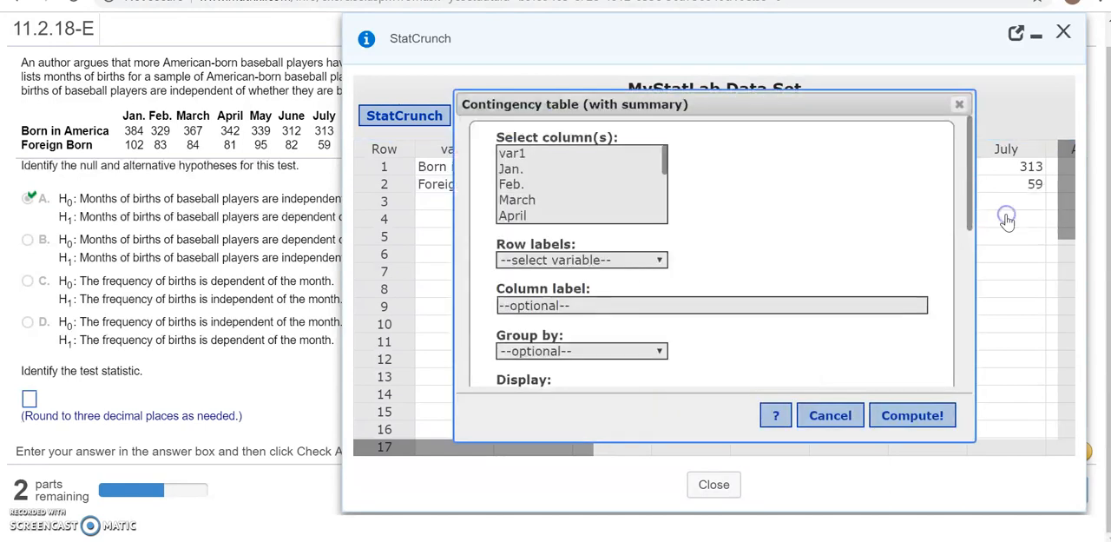
click(894, 111)
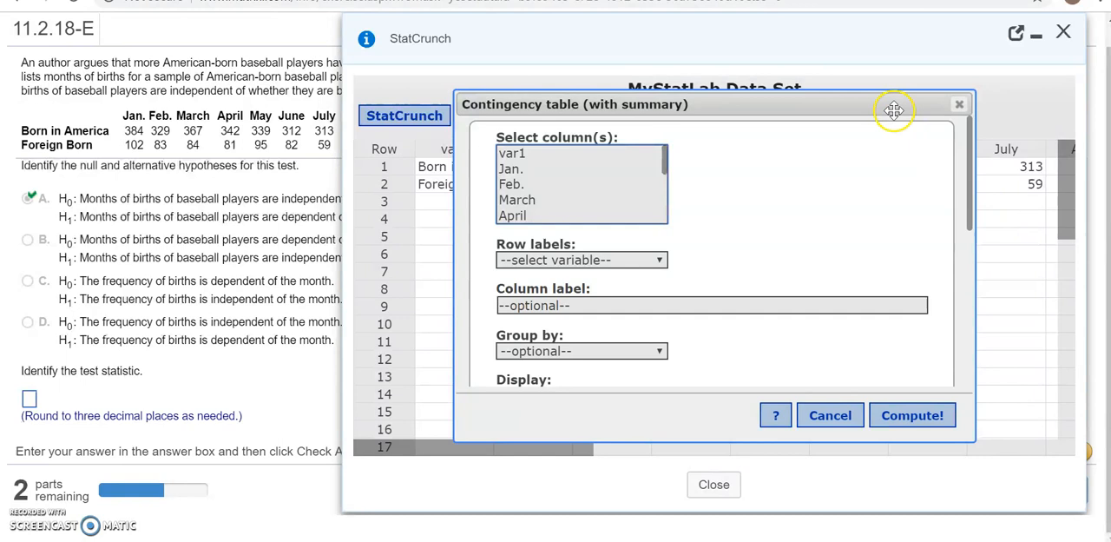
click(578, 185)
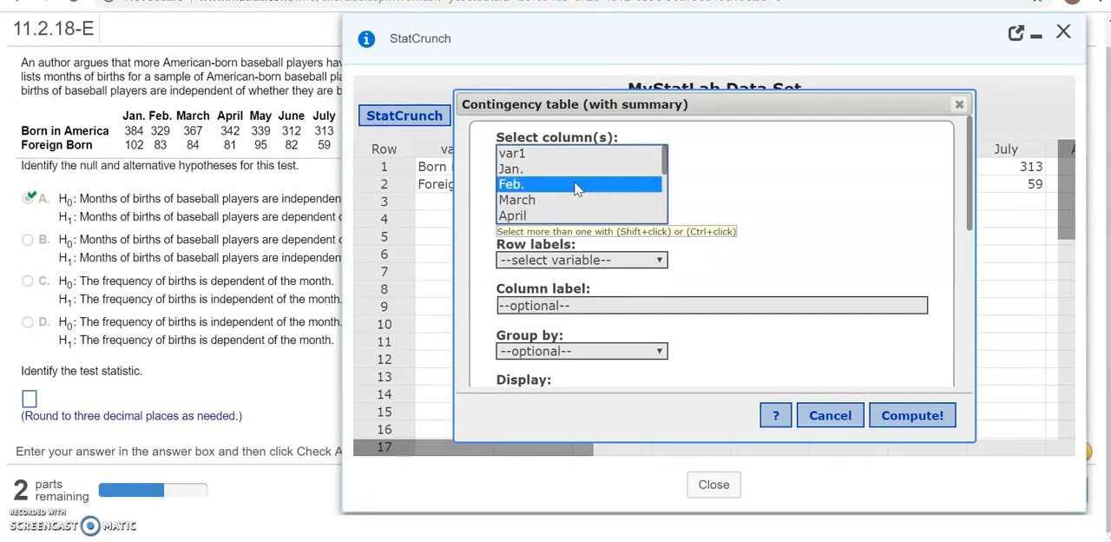
key(ctrl+a)
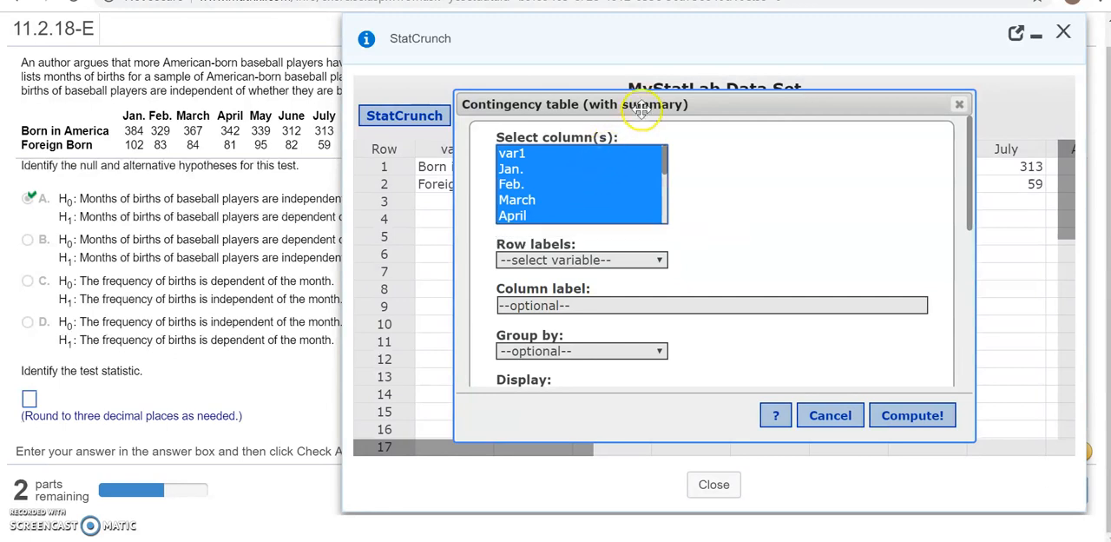
drag(643, 106, 742, 92)
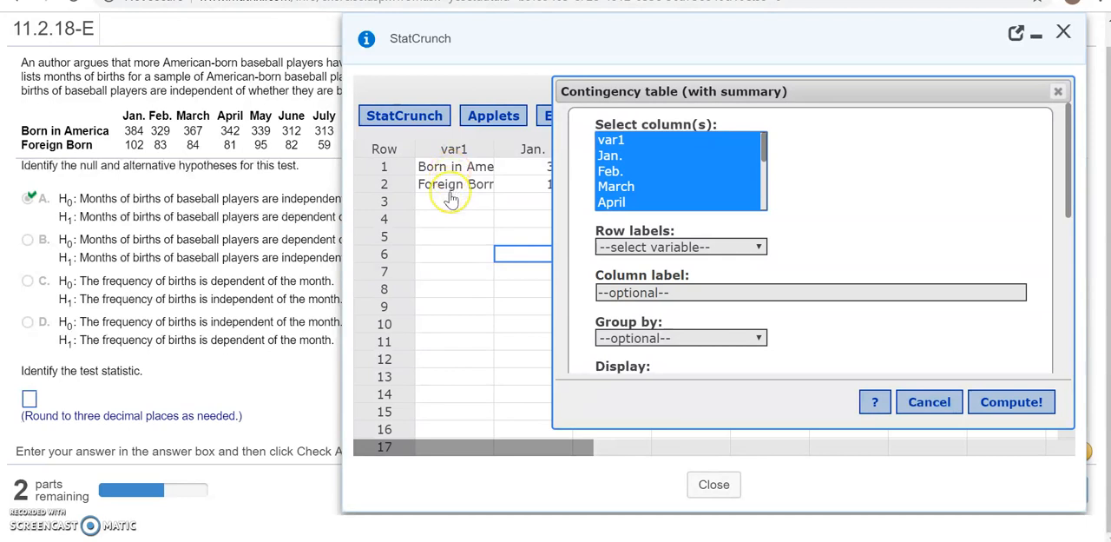
ctrl+click(628, 140)
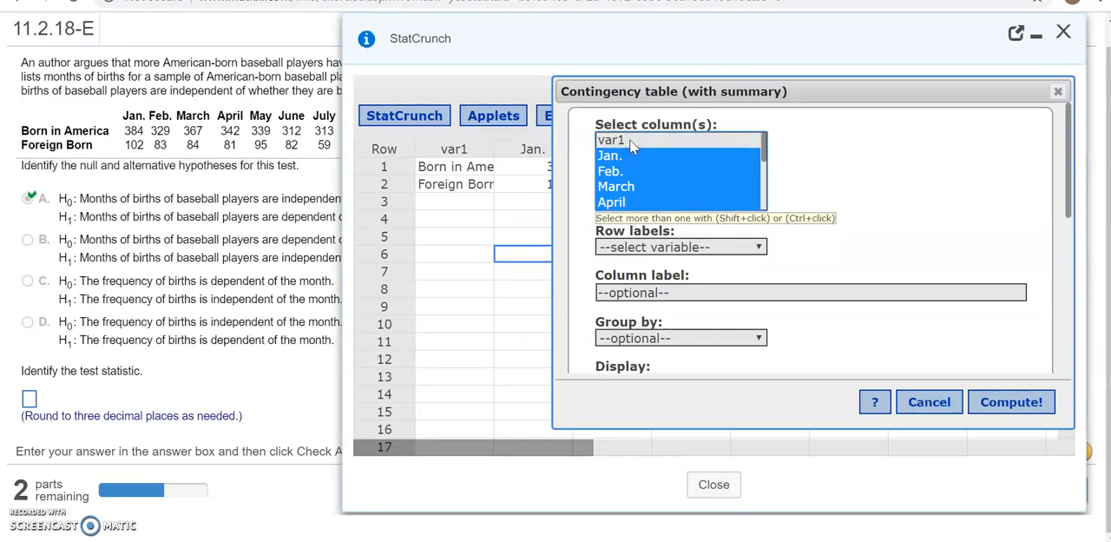
click(880, 224)
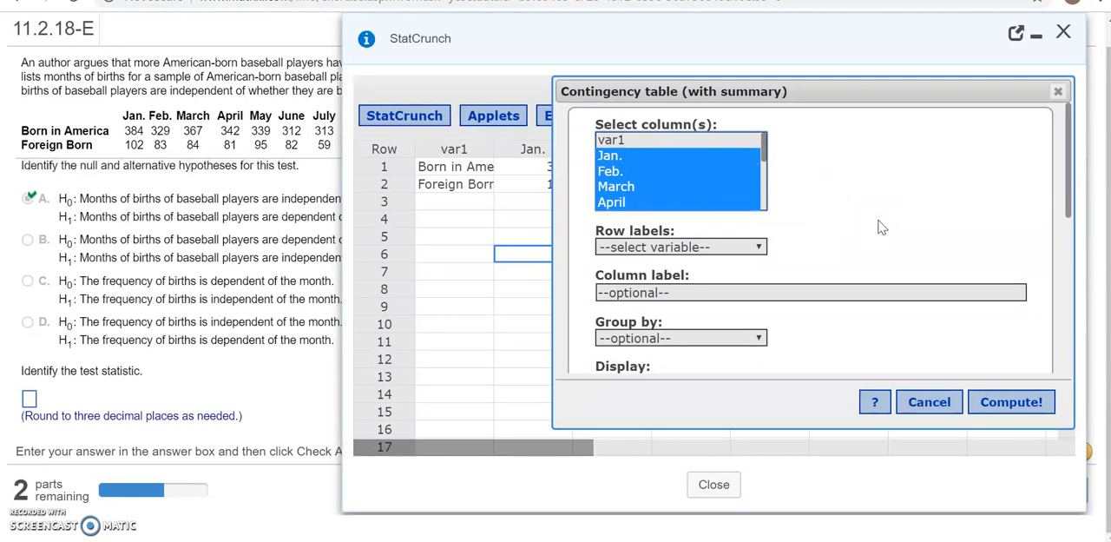
Use var1 for the row labels and compute the contingency table with the Chi-Square test for independence
click(751, 247)
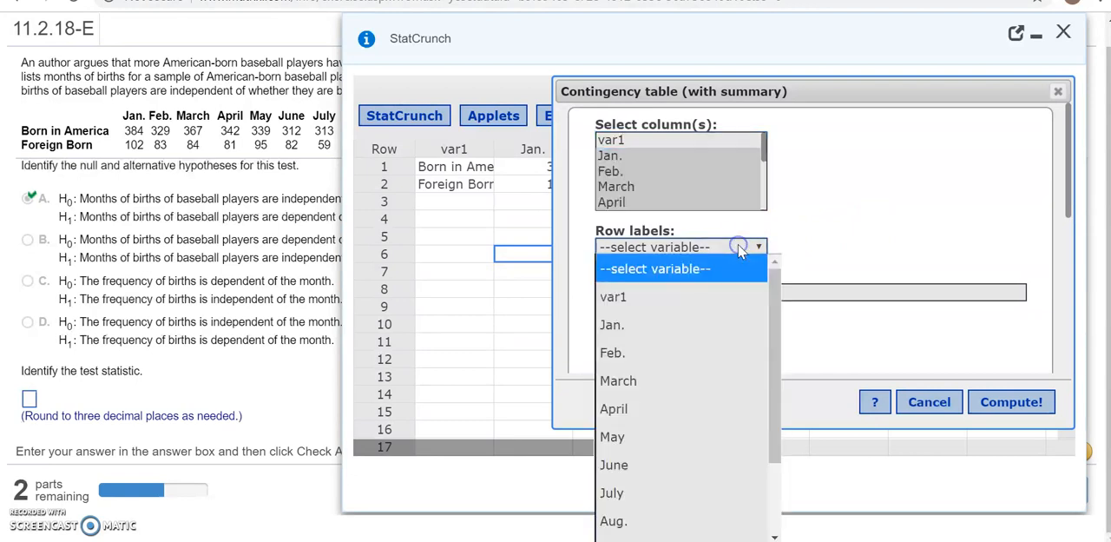
click(718, 298)
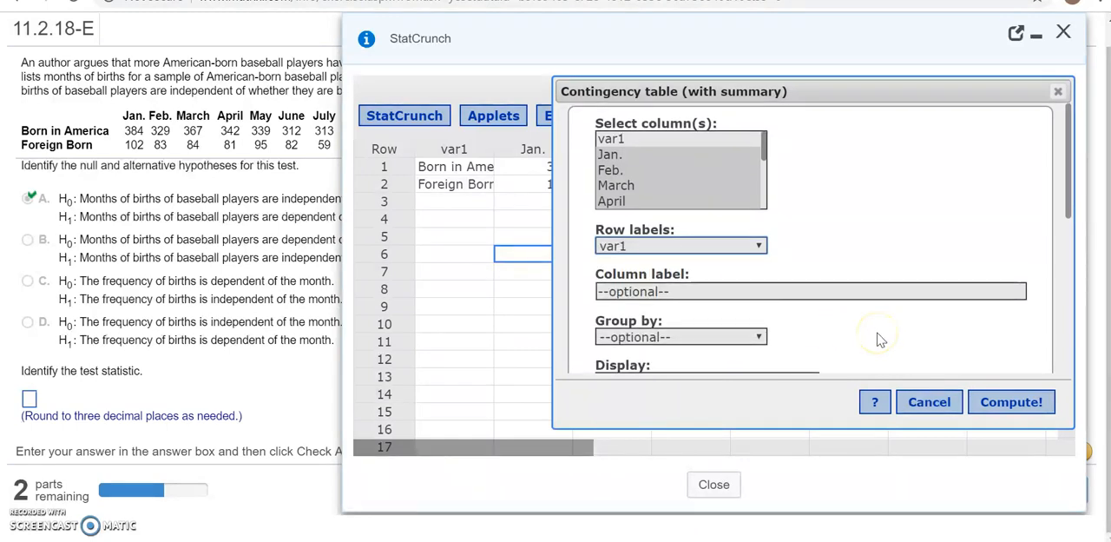
scroll(878, 339, down, 3)
scroll(879, 339, down, 1)
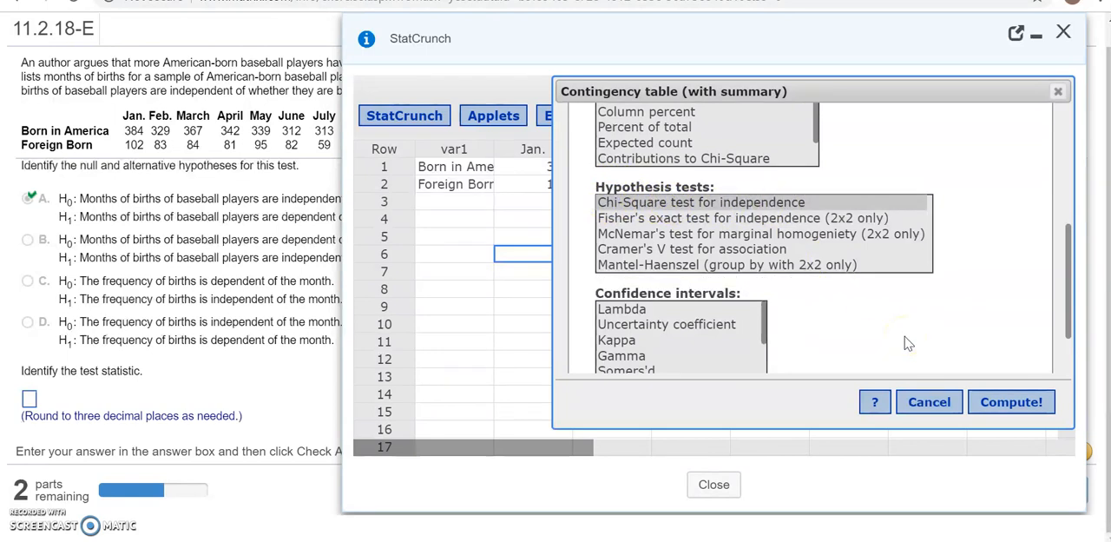
scroll(907, 343, down, 2)
click(998, 406)
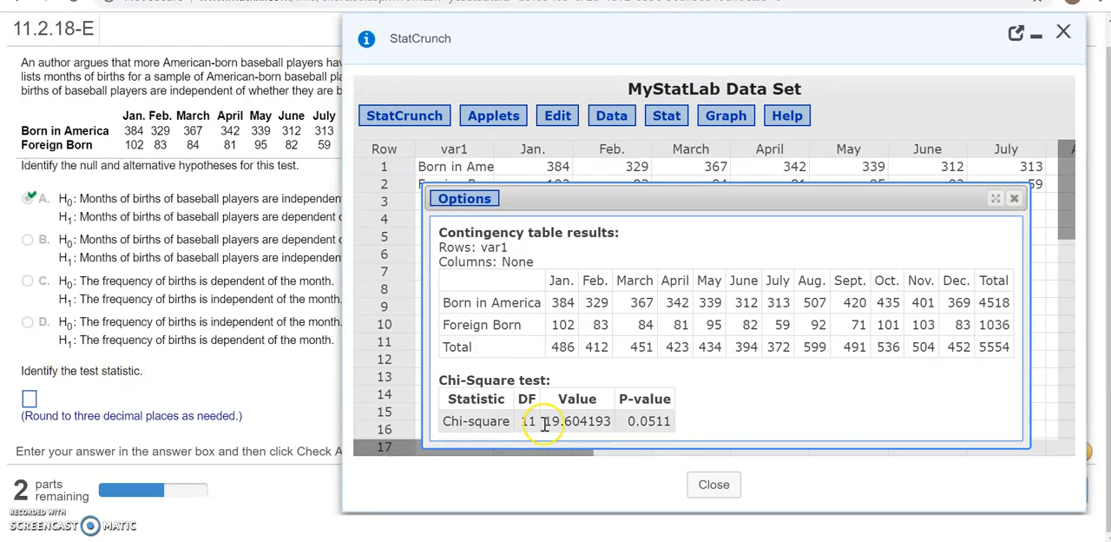
Enter 19.604 as the test statistic in the exercise and submit the answer
click(29, 399)
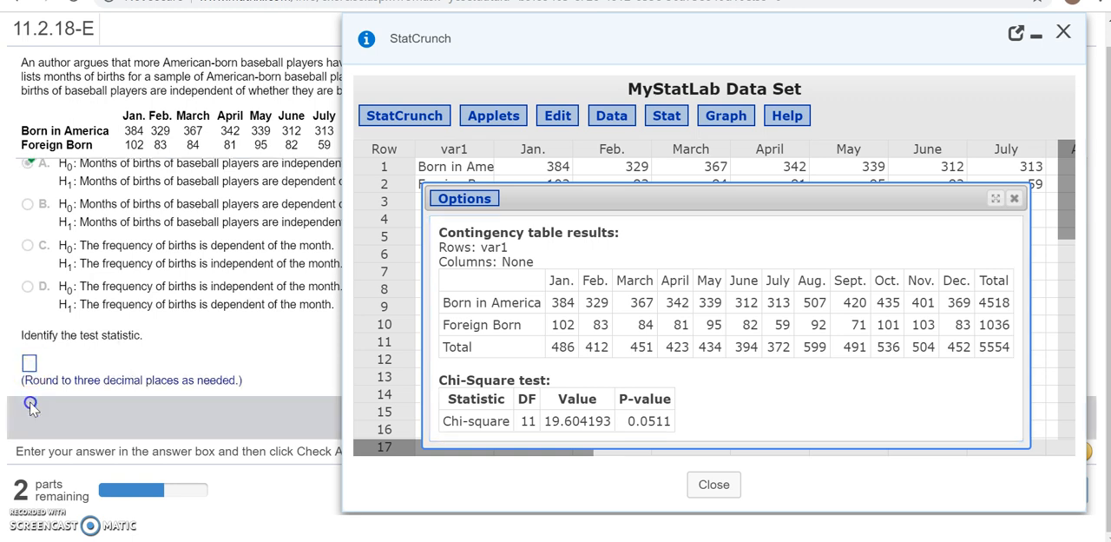
click(30, 363)
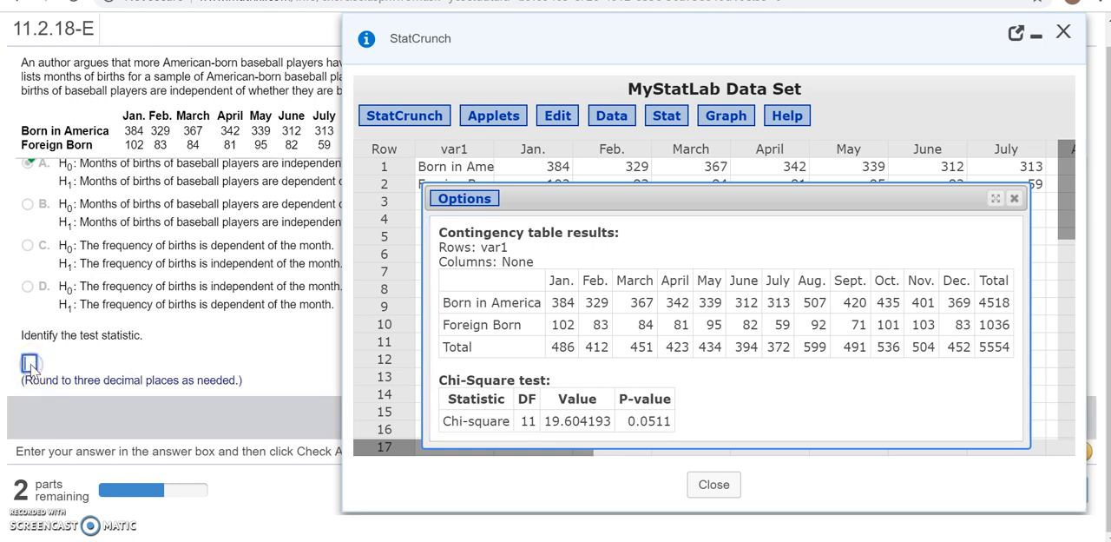
text(19.604)
key(Return)
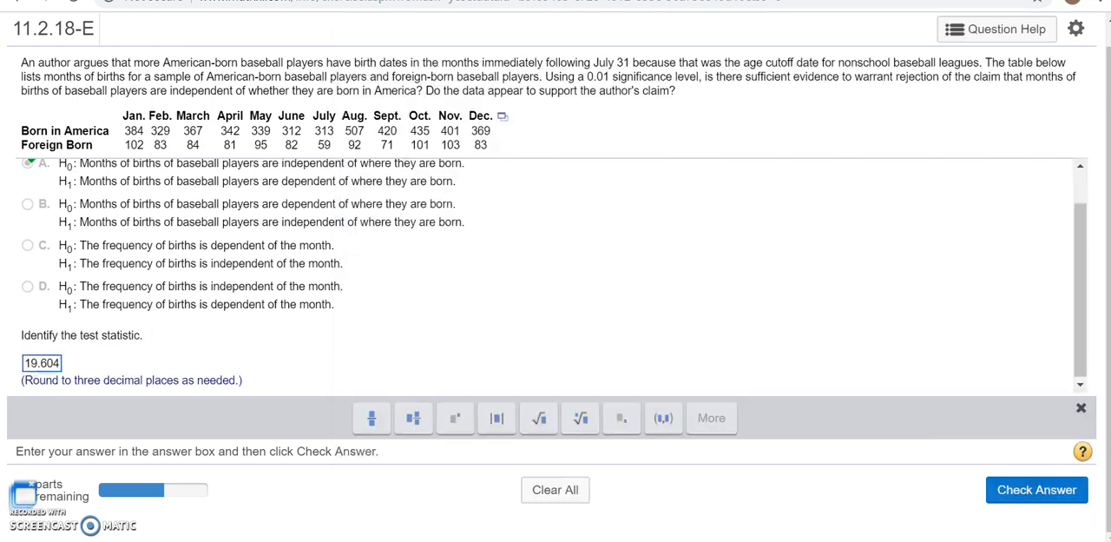
click(1026, 489)
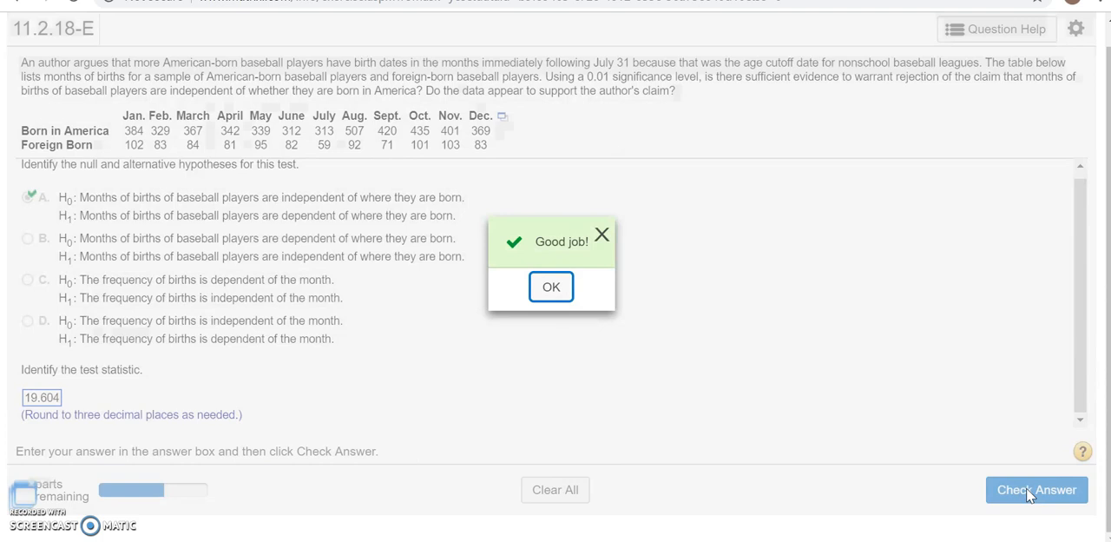
key(Return)
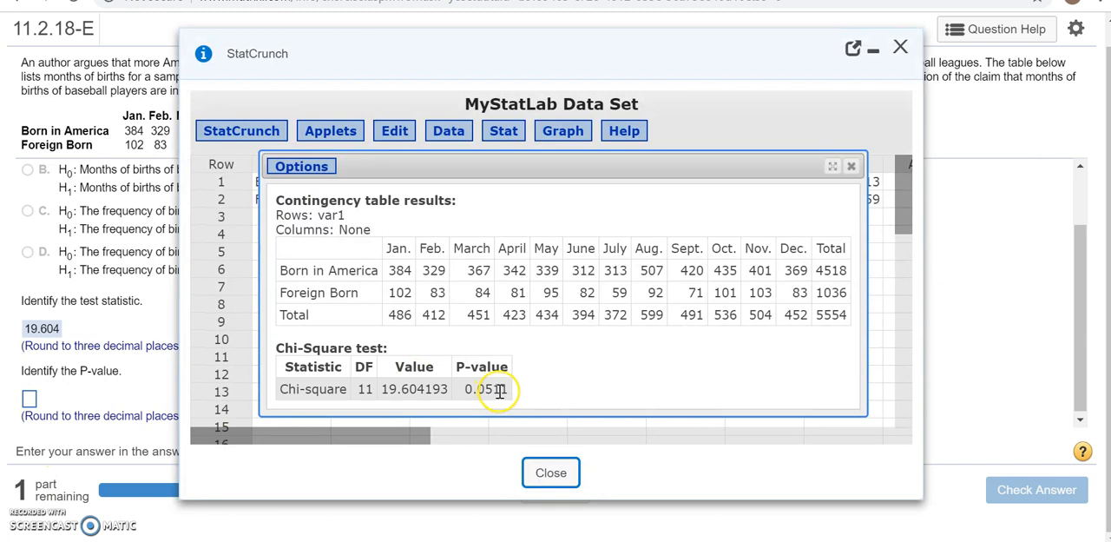
Minimize the StatCrunch results, enter 0.051 as the P-value and submit the answer
click(874, 48)
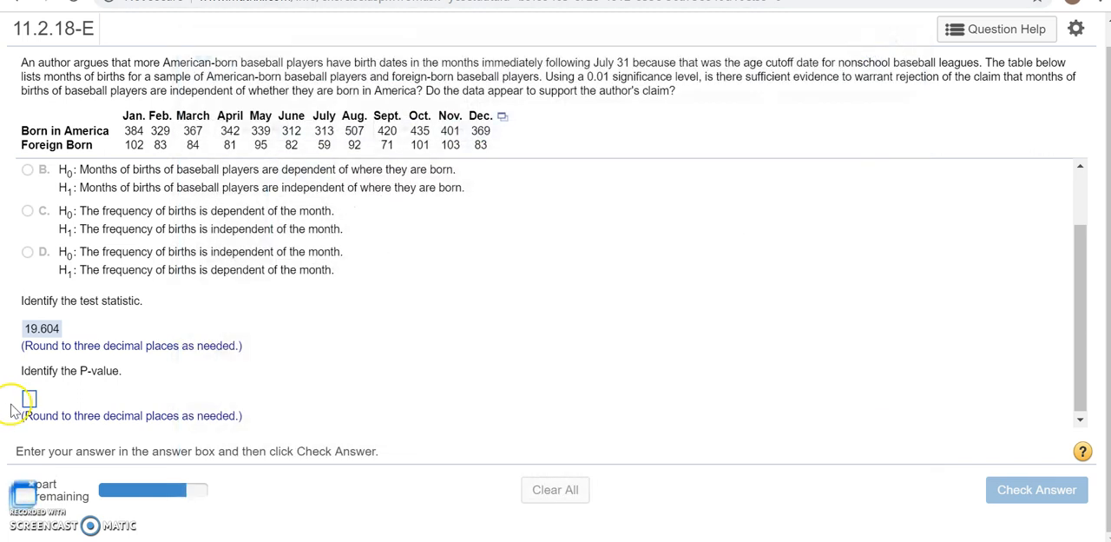
click(30, 399)
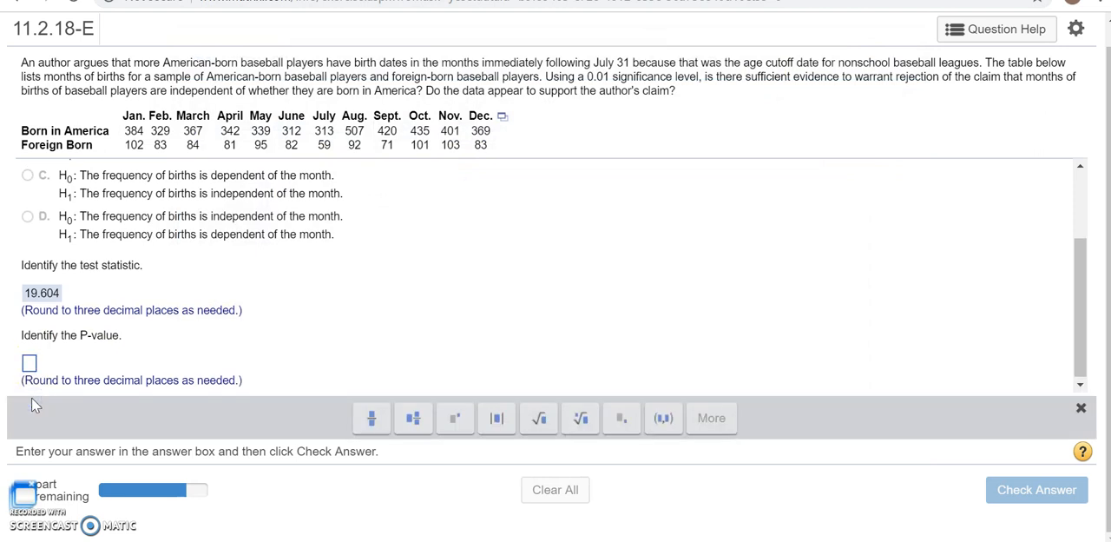
click(30, 363)
text(0.051)
click(330, 335)
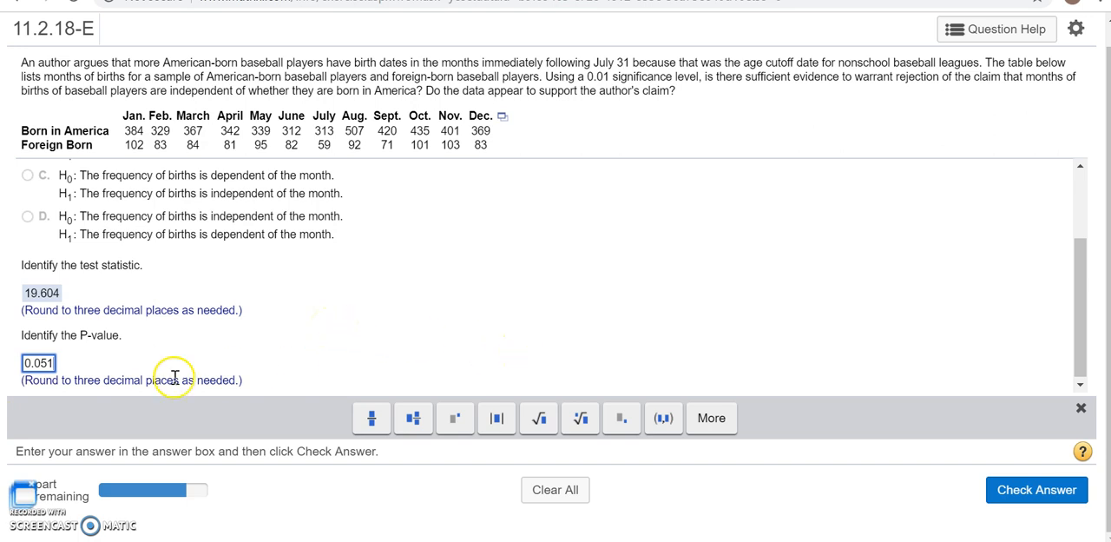
click(1044, 502)
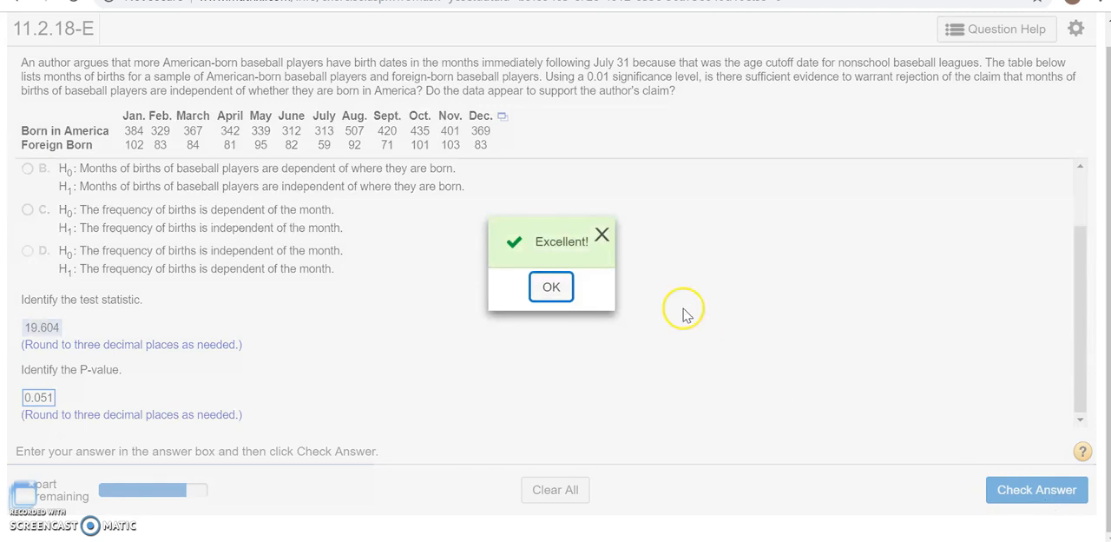
click(550, 288)
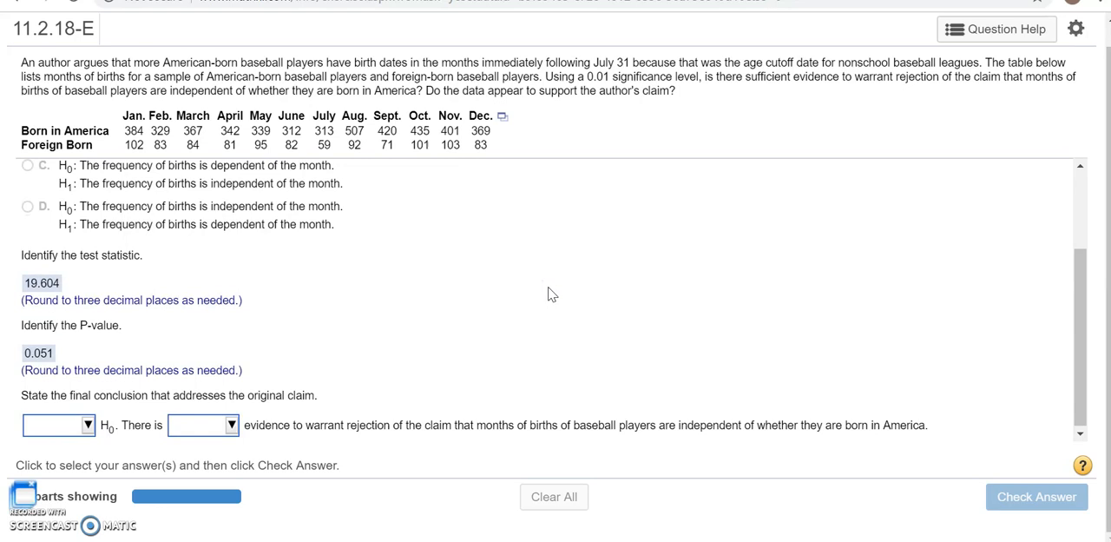
Complete the final conclusion with "Do not reject" H0 and "not sufficient" evidence, and submit it
click(86, 426)
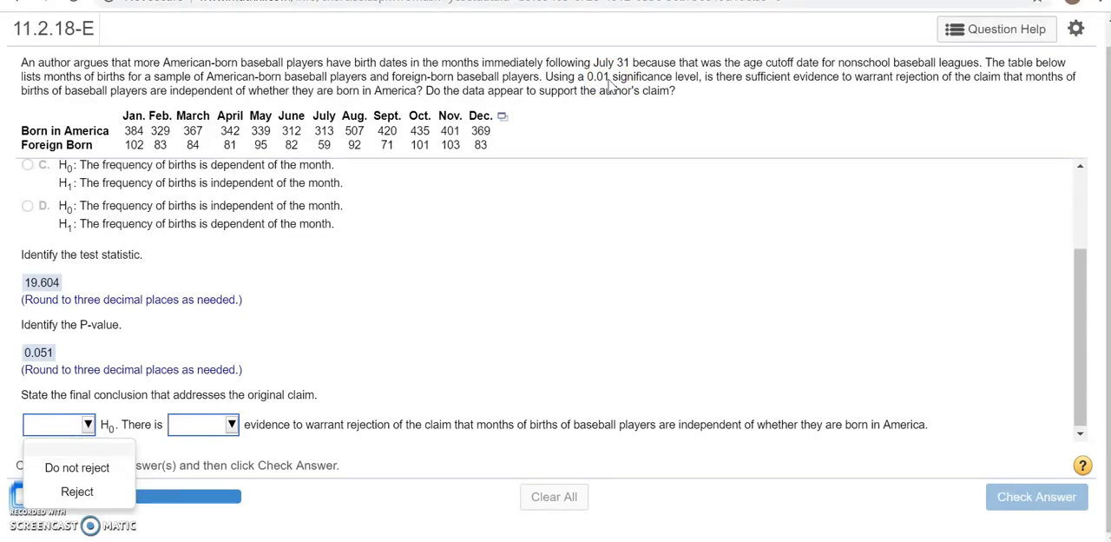
click(88, 469)
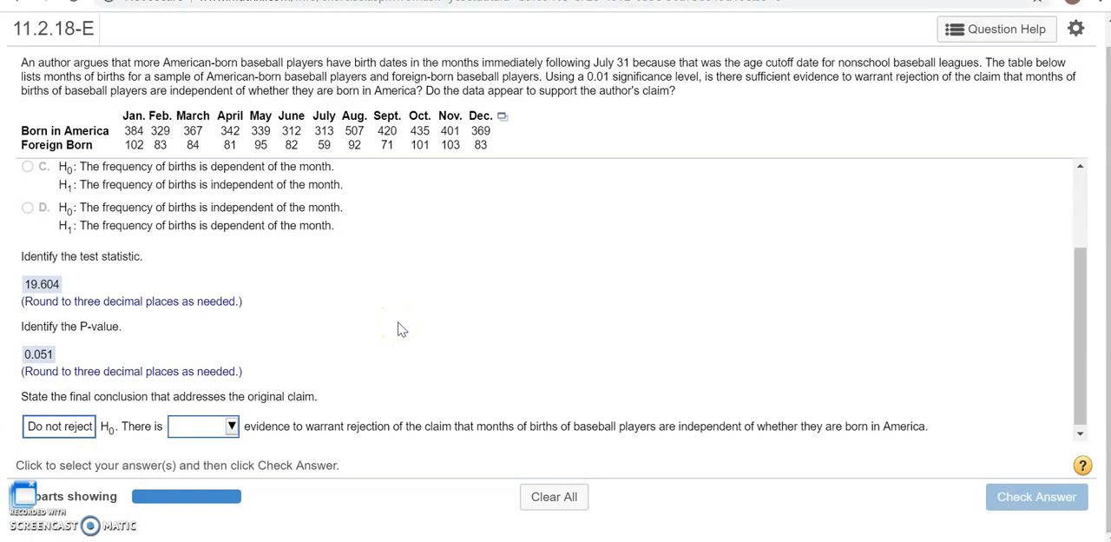
scroll(397, 328, up, 3)
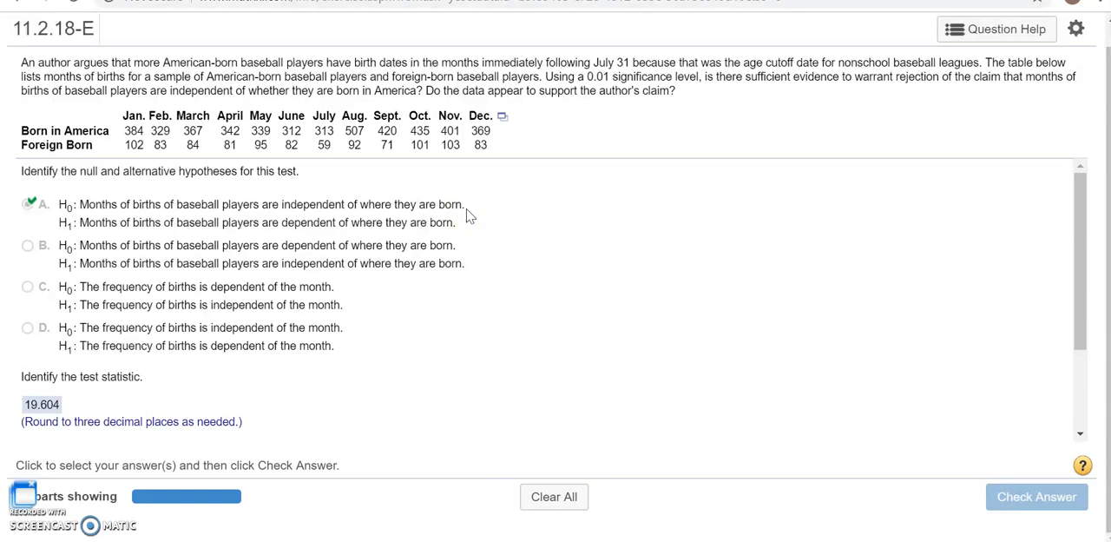
scroll(466, 216, down, 3)
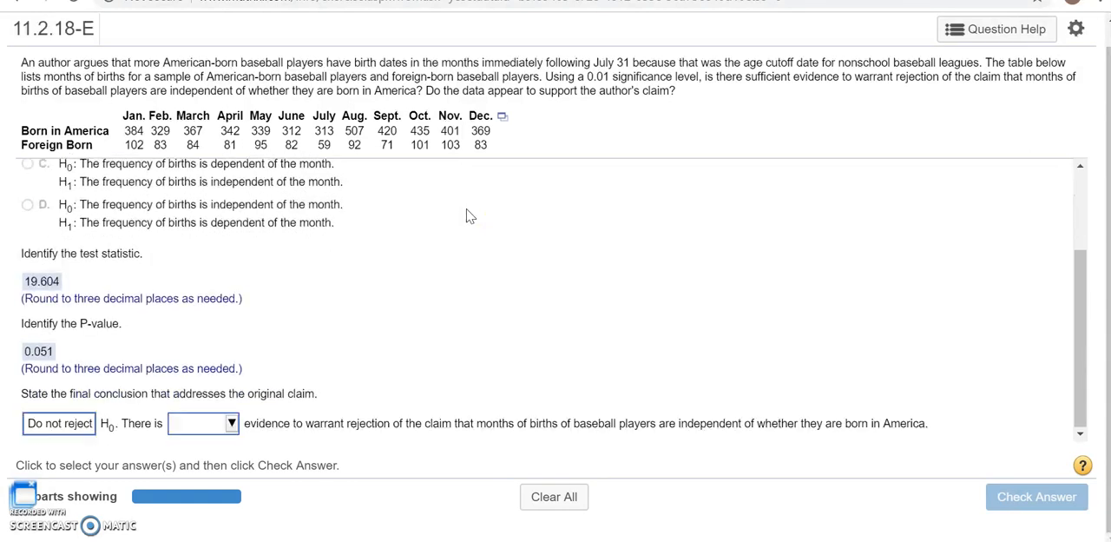
click(230, 423)
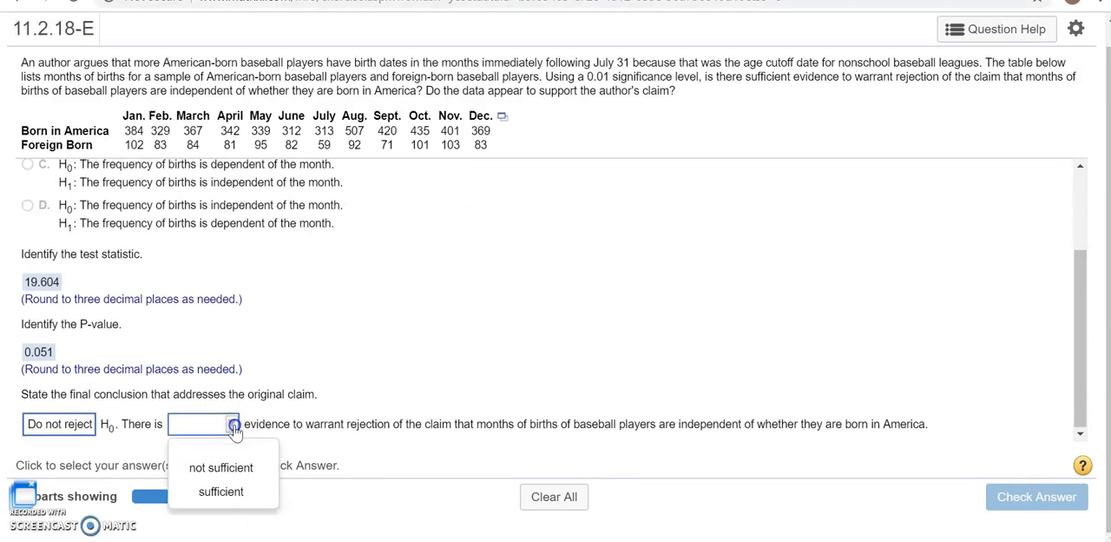
click(220, 489)
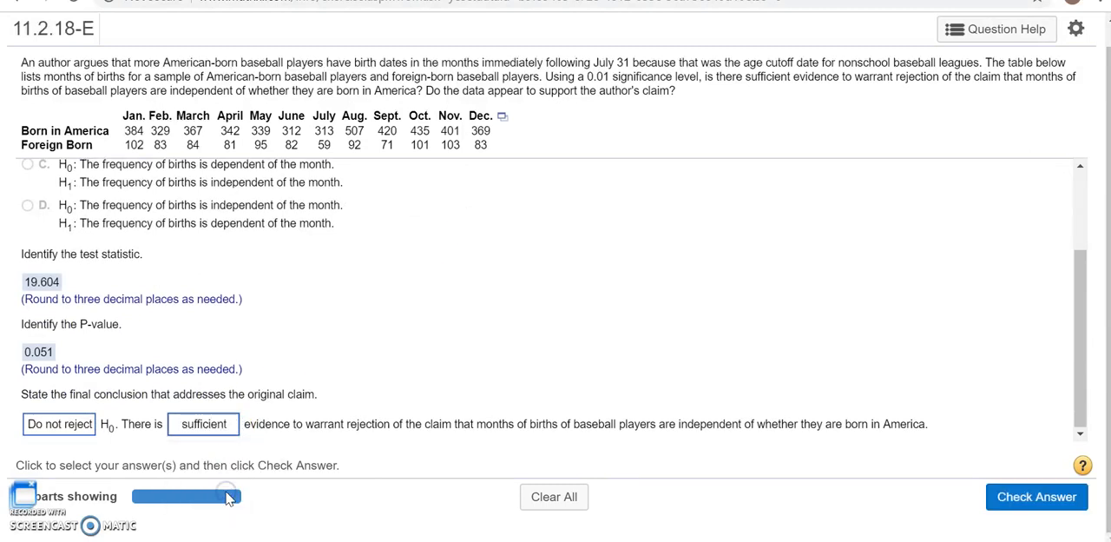
click(228, 423)
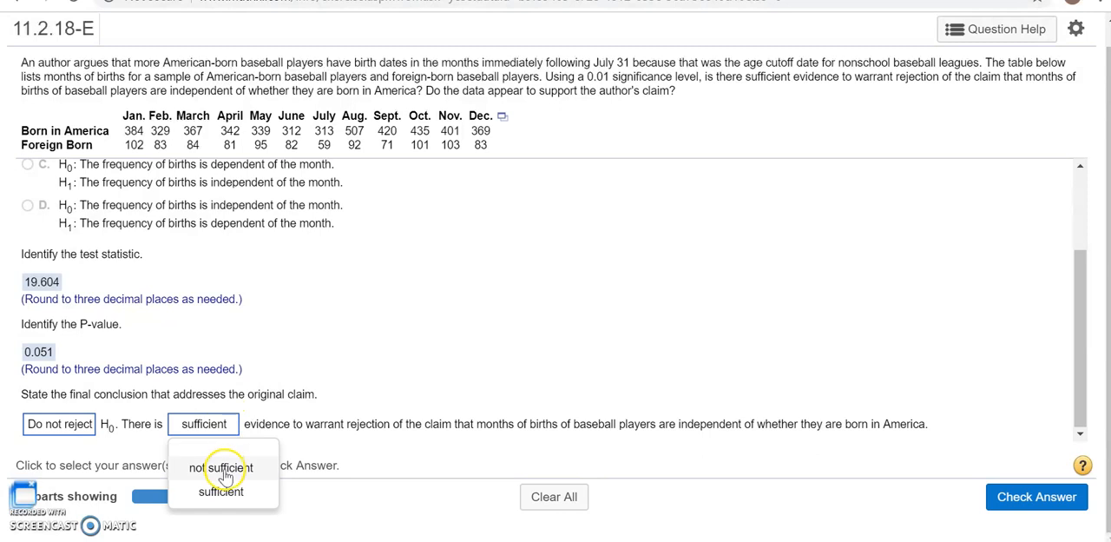
click(221, 469)
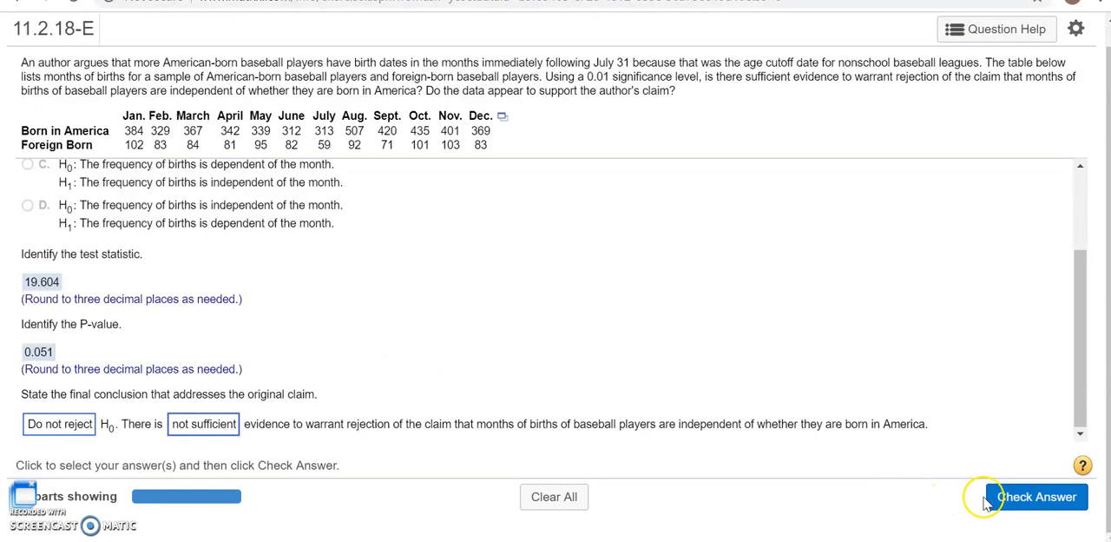
click(1027, 496)
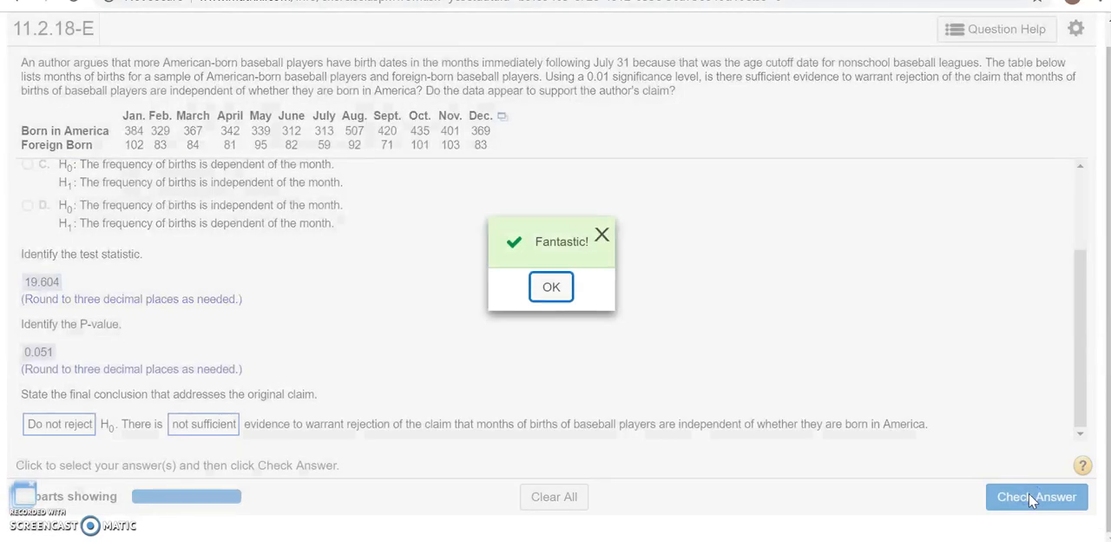